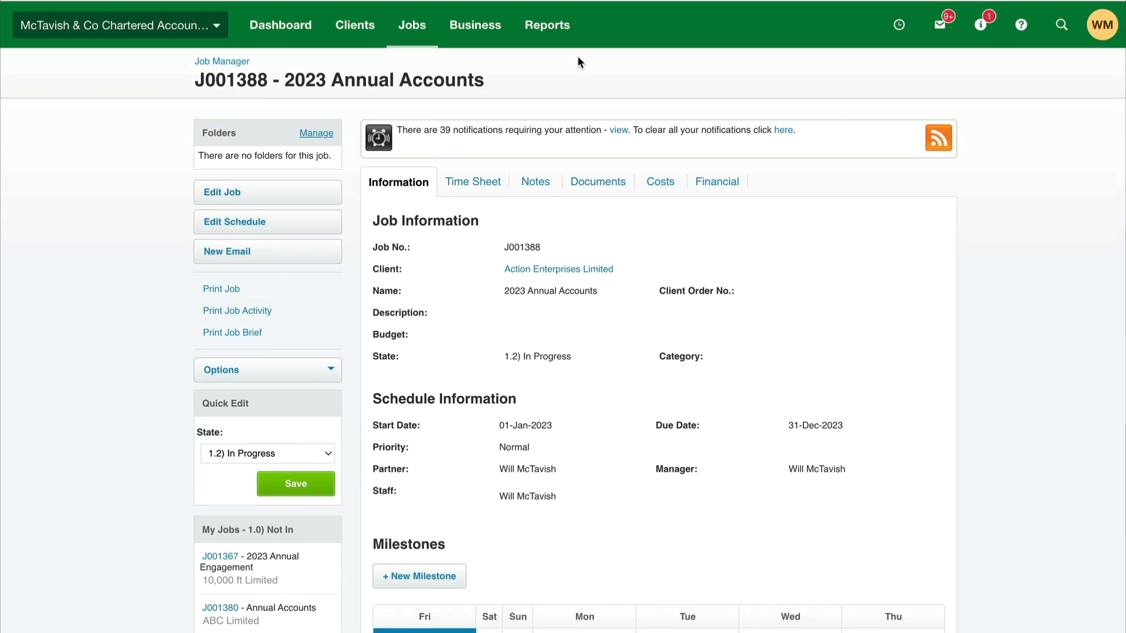
# - Create a new Report Builder report with the WIP Ledger report type and a report layout
pyautogui.click(545, 26)
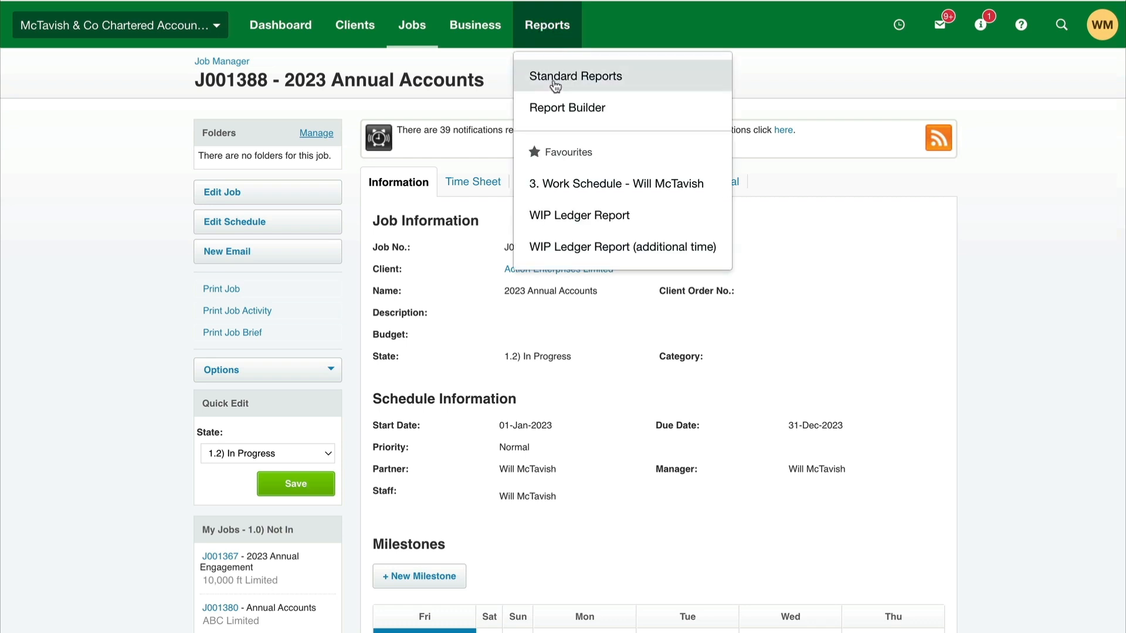
pyautogui.click(555, 105)
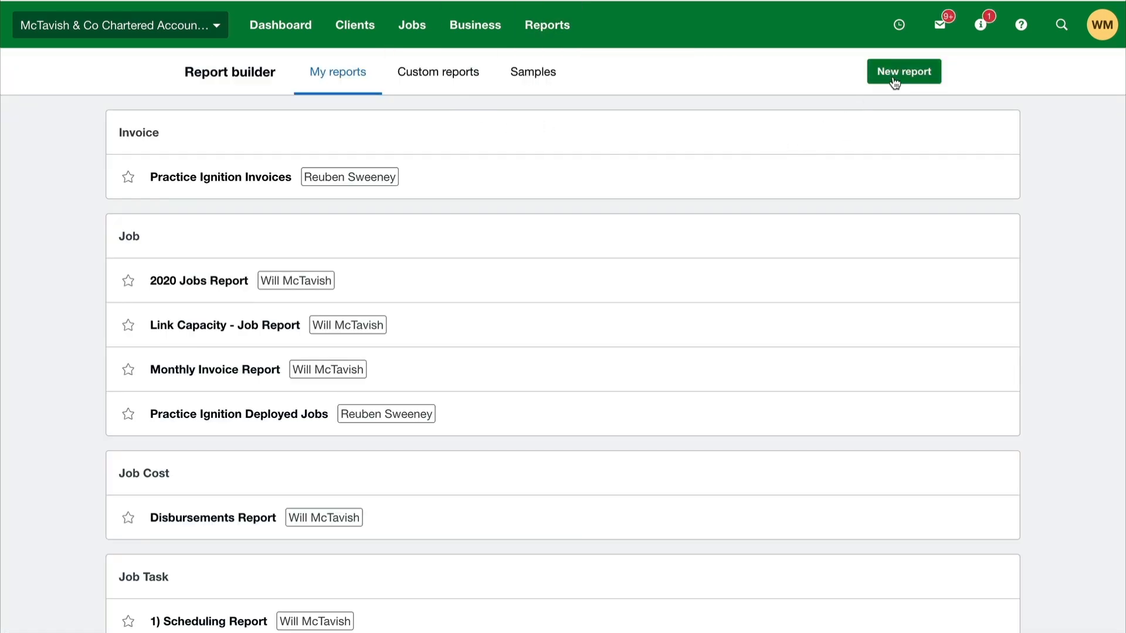
pyautogui.click(894, 83)
pyautogui.click(607, 285)
pyautogui.scroll(-4, 578, 374)
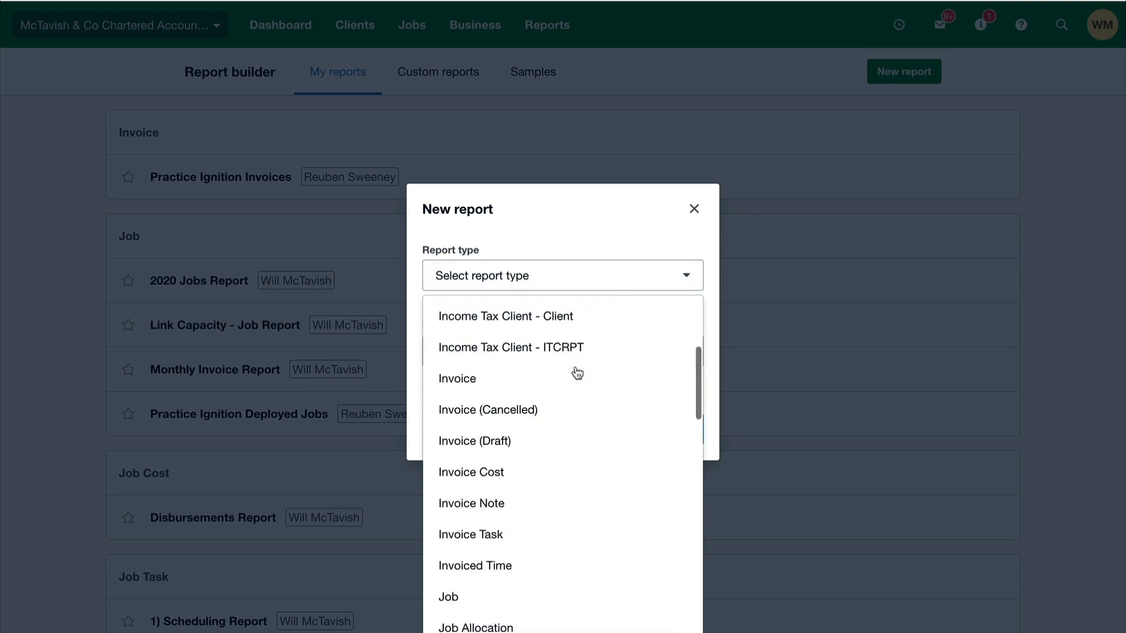
pyautogui.scroll(-10, 578, 373)
pyautogui.click(466, 546)
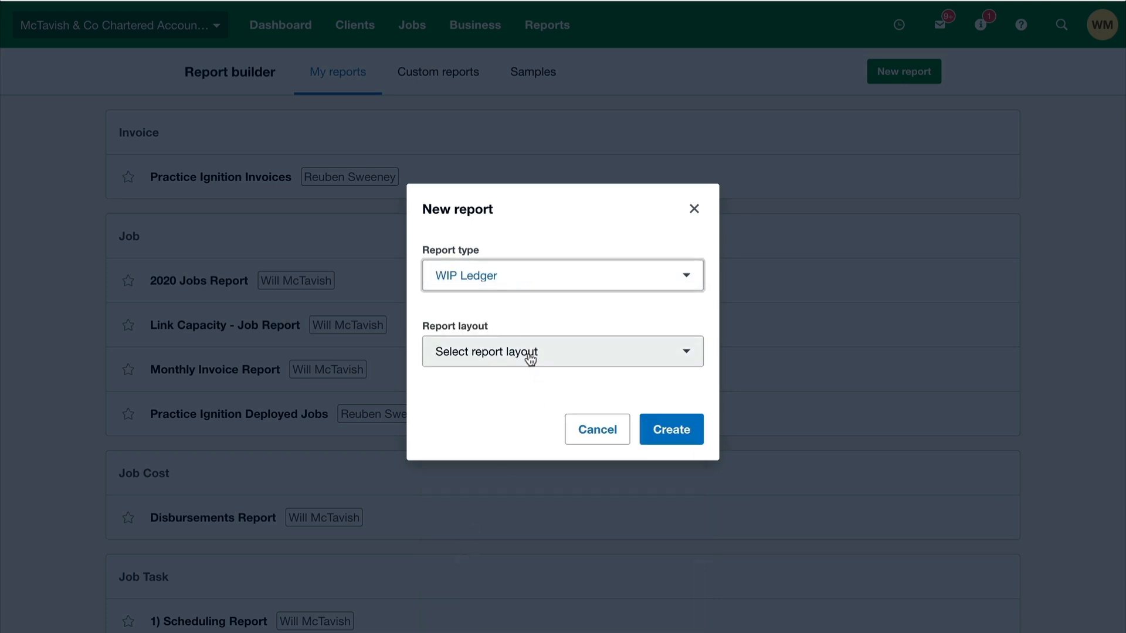
pyautogui.click(531, 359)
pyautogui.click(466, 398)
pyautogui.click(677, 433)
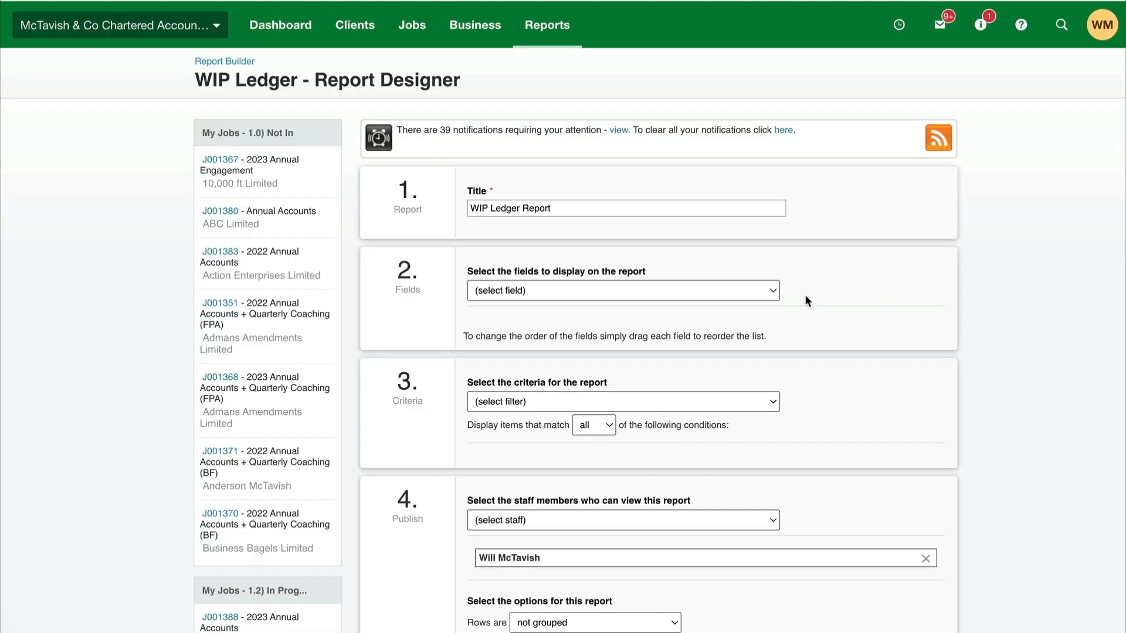
# - Filter the WIP ledger report to Job No. equals J001388, group and subtotal rows by the first field, and preview it
pyautogui.scroll(-1, 804, 301)
pyautogui.click(726, 237)
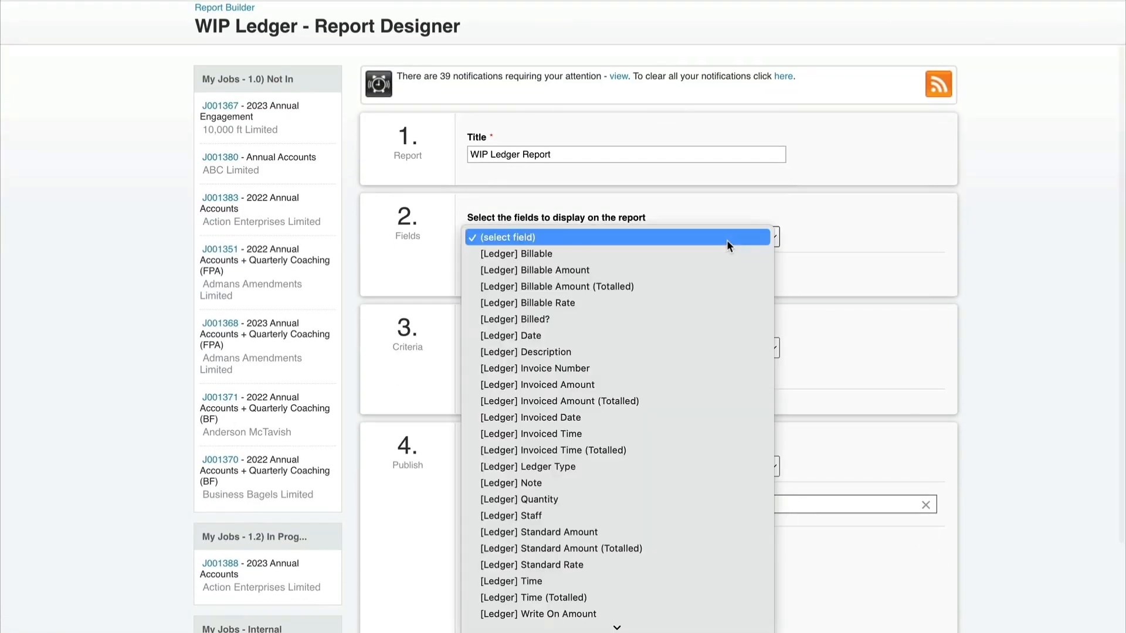
pyautogui.click(888, 310)
pyautogui.scroll(-2, 838, 412)
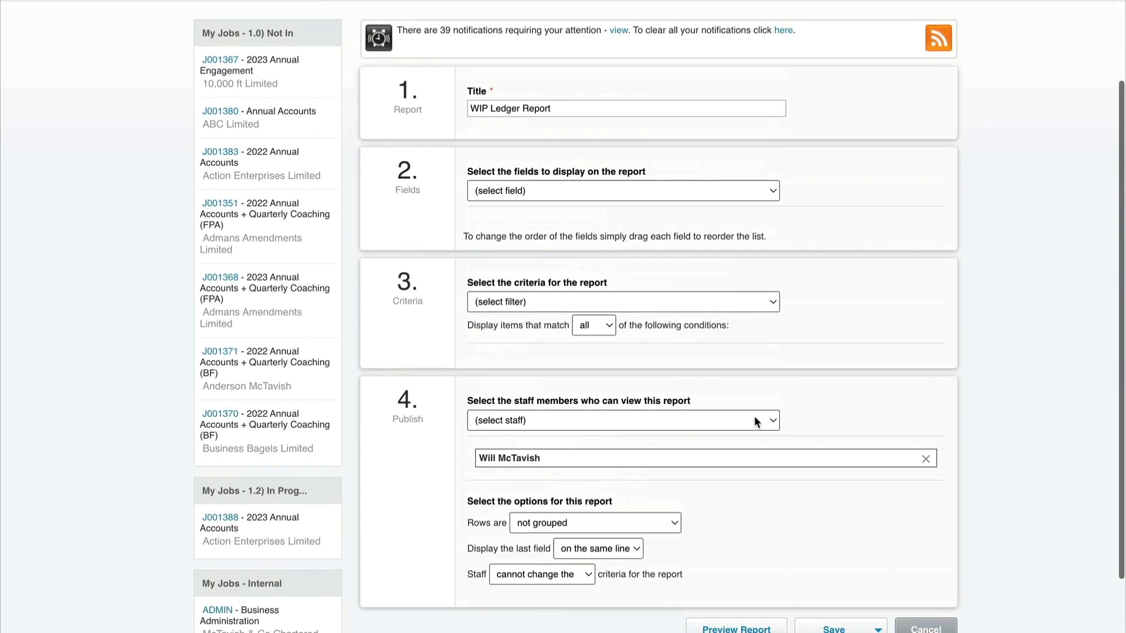
pyautogui.scroll(2, 968, 310)
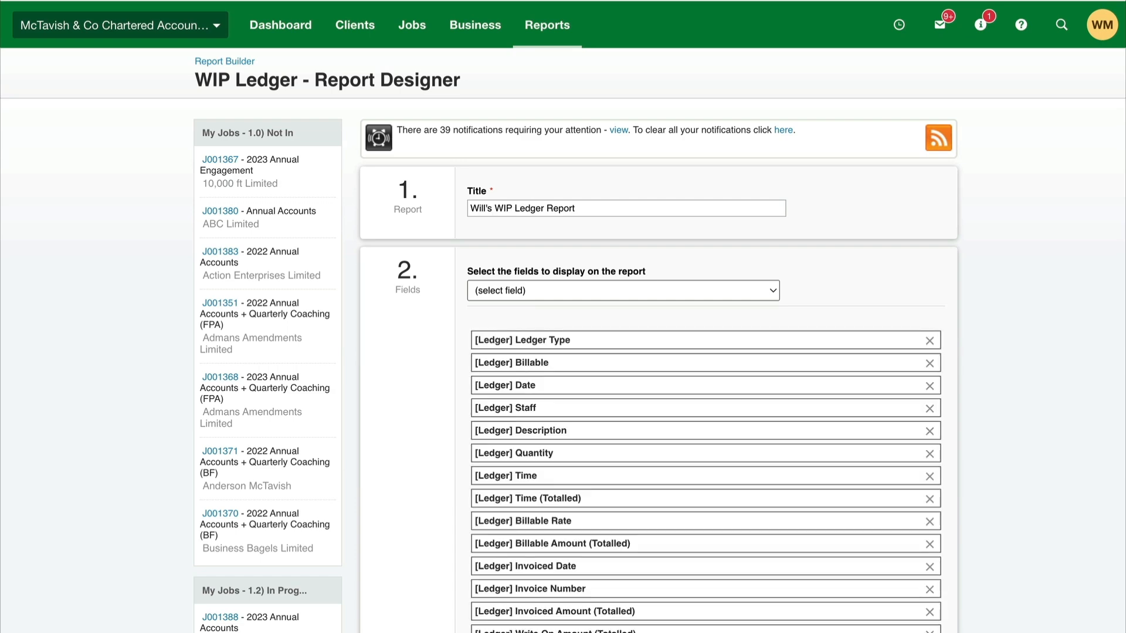
pyautogui.scroll(-3, 969, 252)
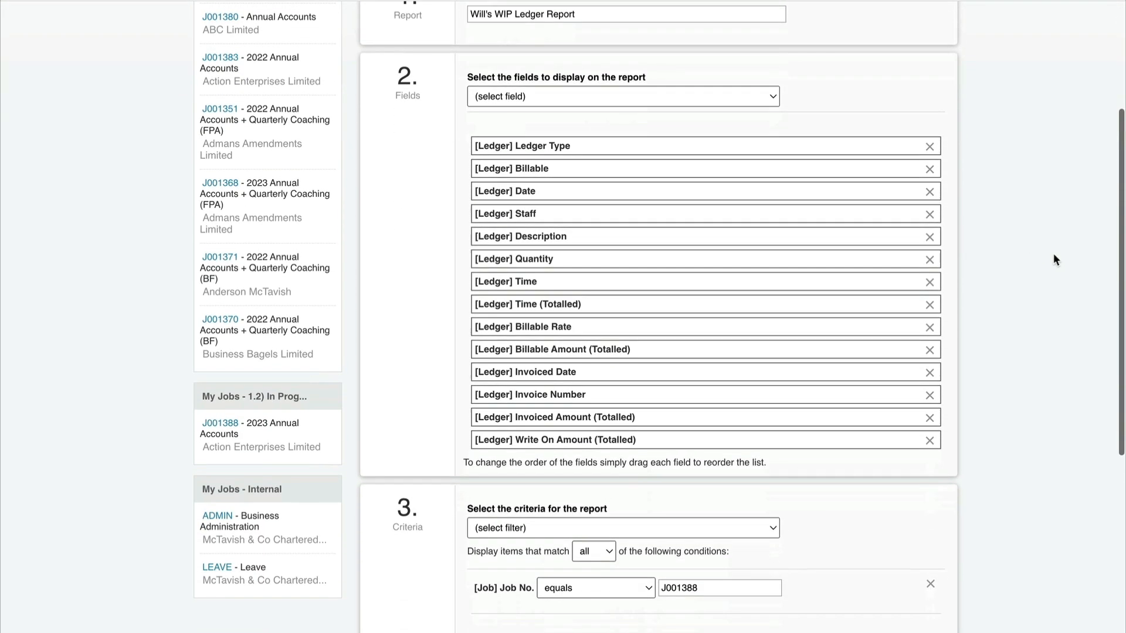
pyautogui.scroll(-2, 1060, 257)
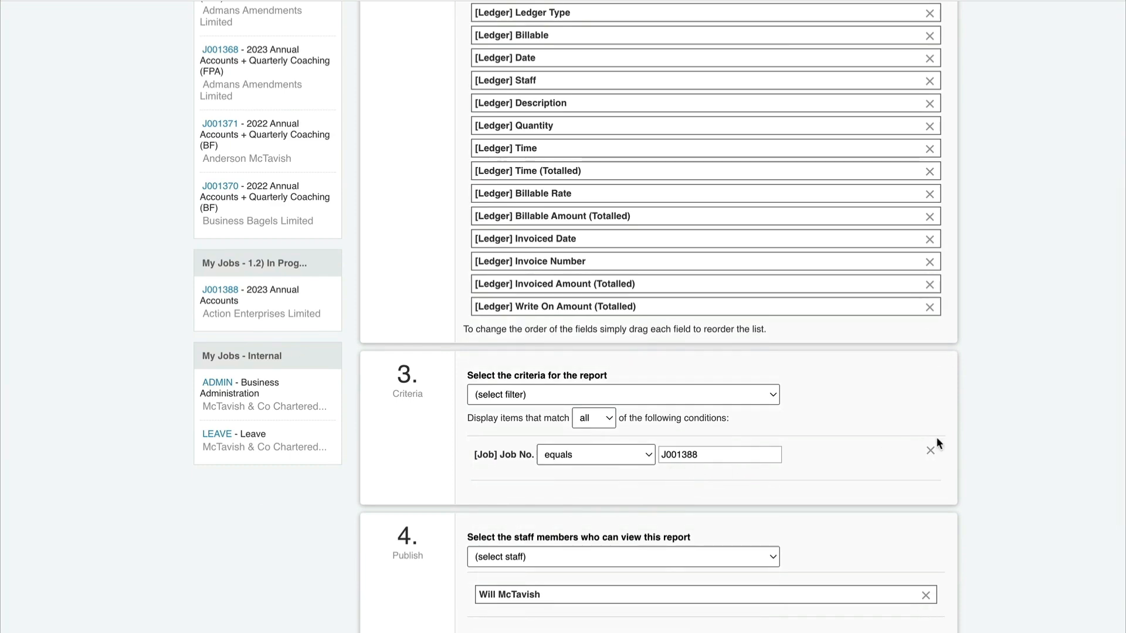
pyautogui.scroll(-3, 936, 437)
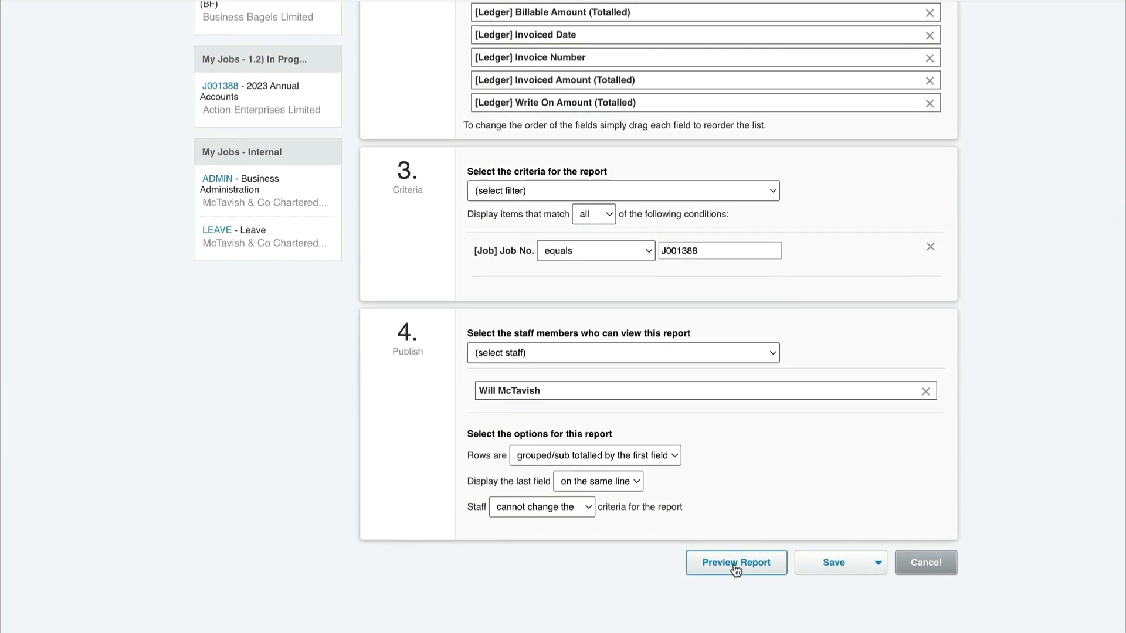
pyautogui.click(743, 562)
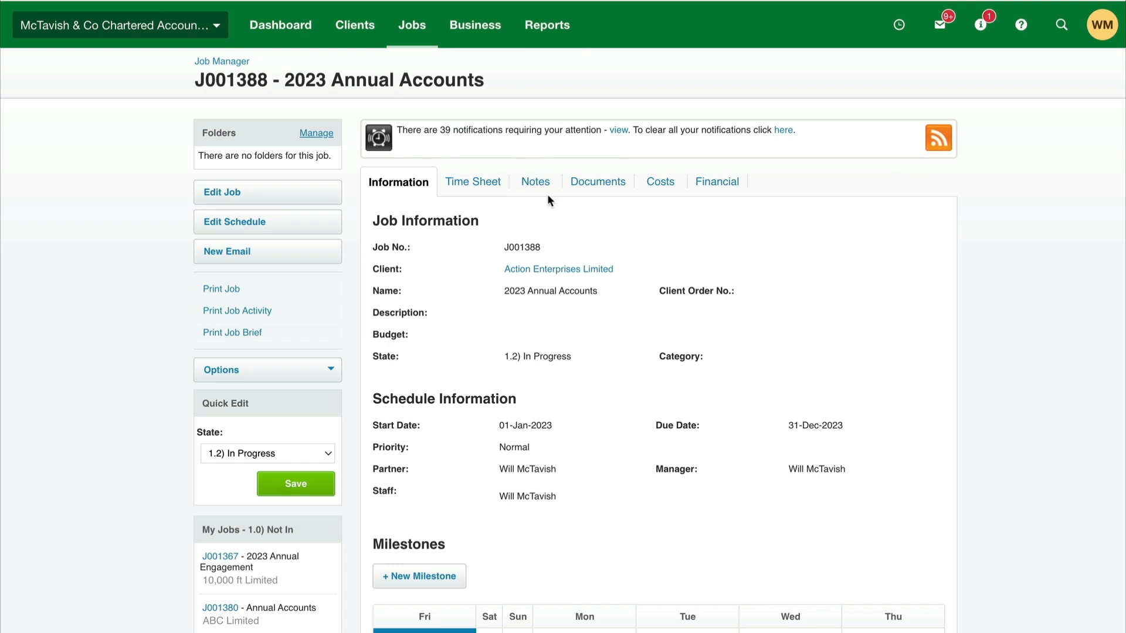
# - Log a billable 2:00 time sheet entry on job J001388 for the task Annual Accounts - Preparation
pyautogui.click(471, 183)
pyautogui.click(565, 283)
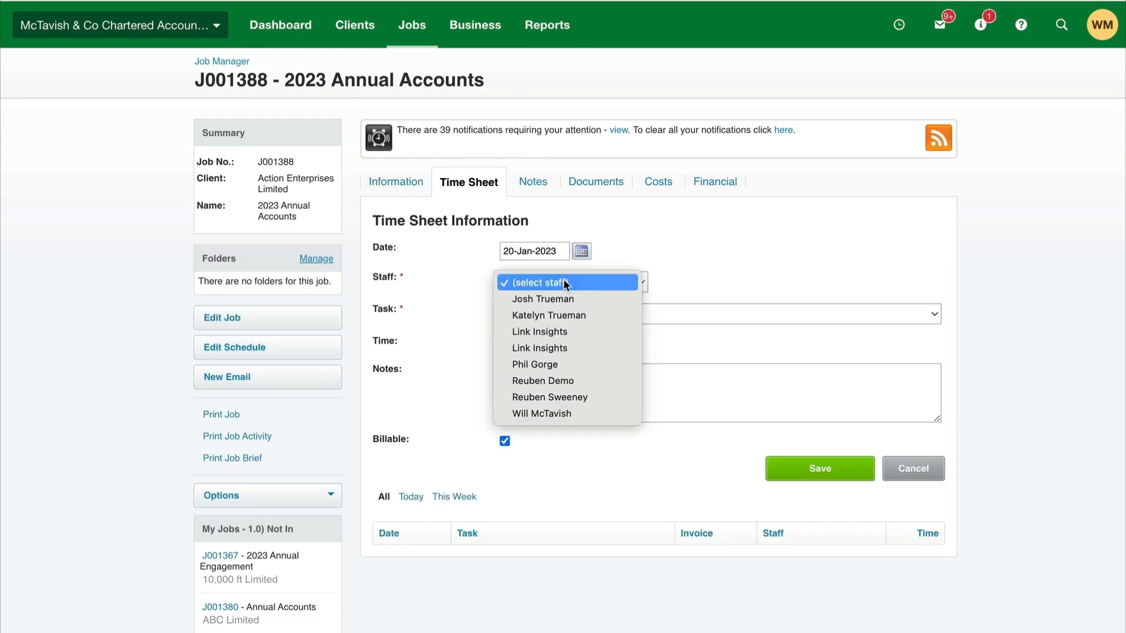
pyautogui.click(540, 410)
pyautogui.click(564, 311)
pyautogui.click(564, 311)
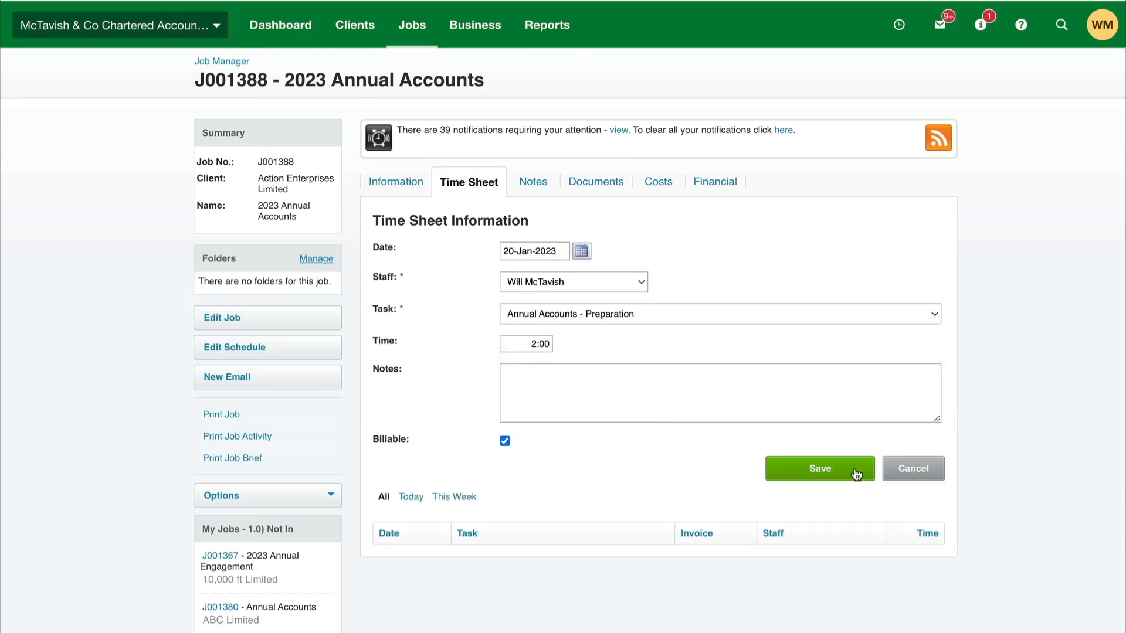
pyautogui.click(787, 468)
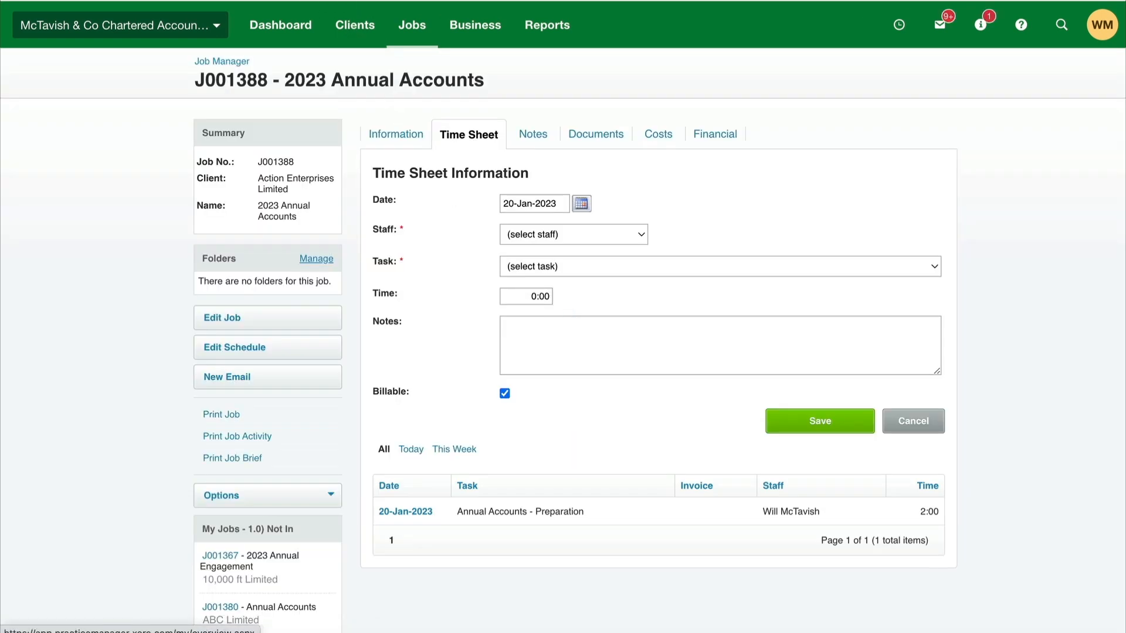
# - Refresh the WIP ledger report and examine the time section for the new entry
pyautogui.click(356, 1)
pyautogui.press('super+r')
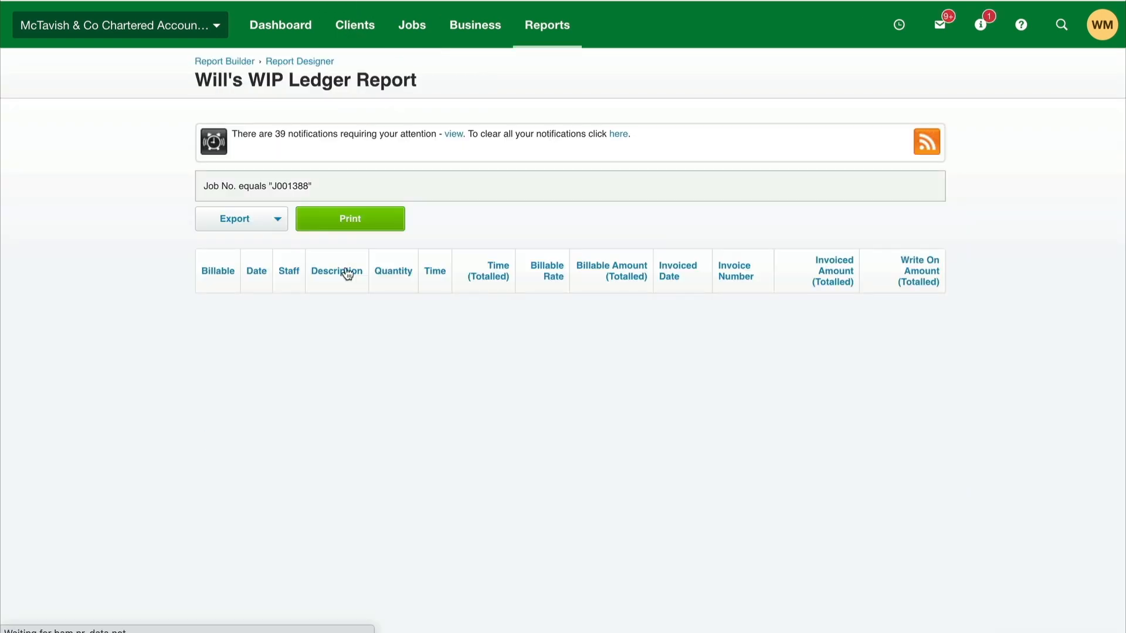
pyautogui.moveTo(231, 311); pyautogui.dragTo(184, 312)
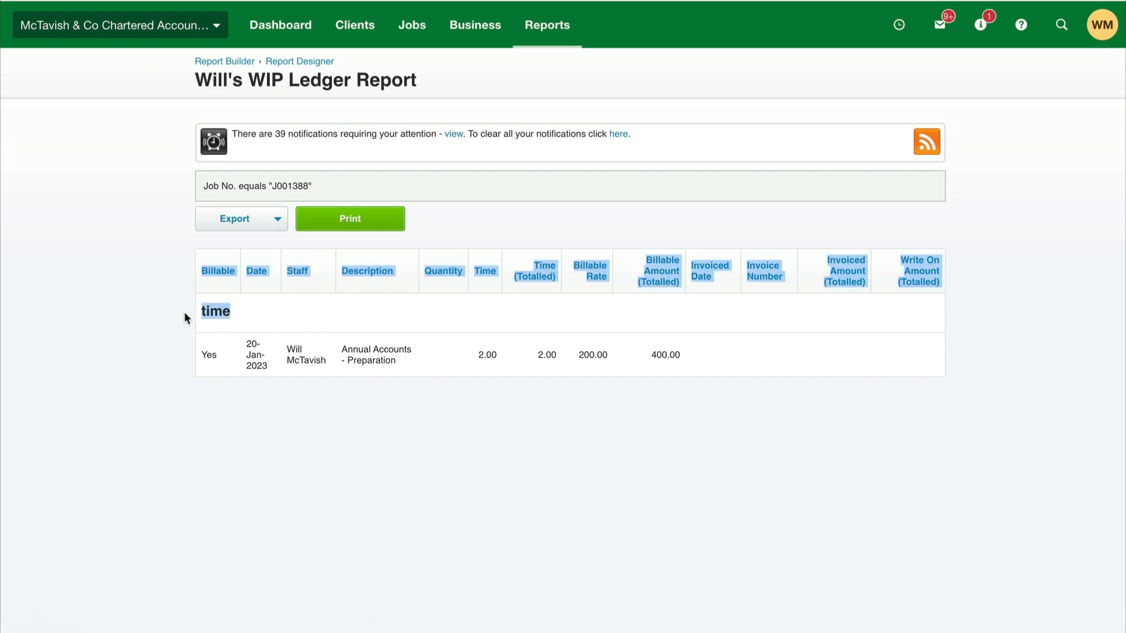
pyautogui.click(184, 312)
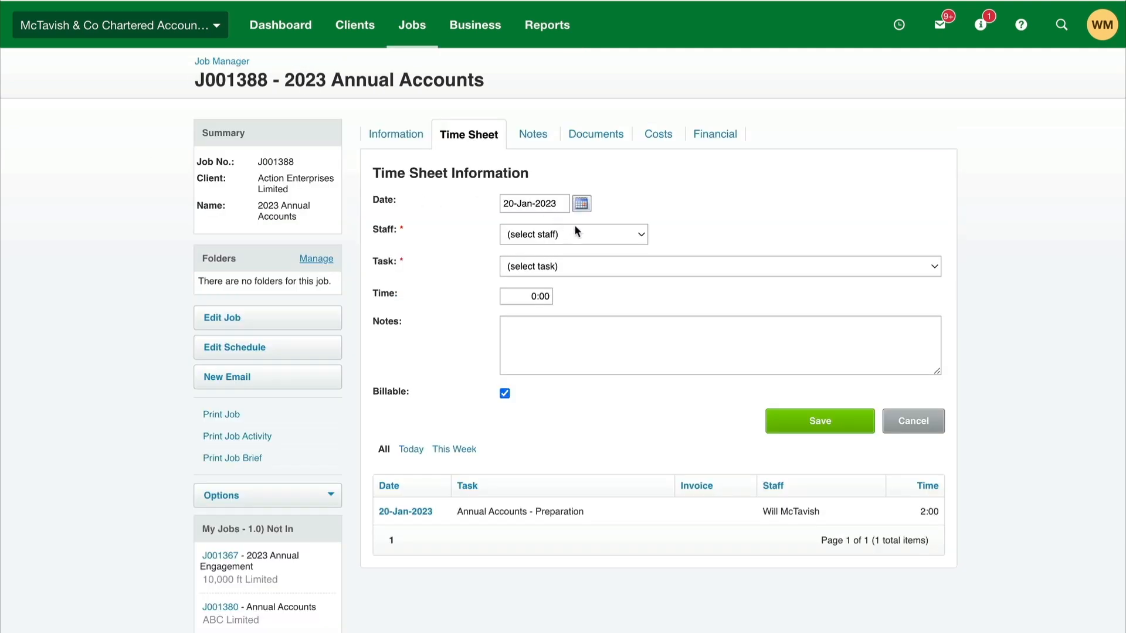
# - Log a second billable time sheet entry of 3:00 on the job for Annual Accounts - Preparation
pyautogui.click(575, 227)
pyautogui.click(545, 366)
pyautogui.click(569, 259)
pyautogui.click(553, 283)
pyautogui.click(522, 299)
pyautogui.write('3')
pyautogui.press('Tab')
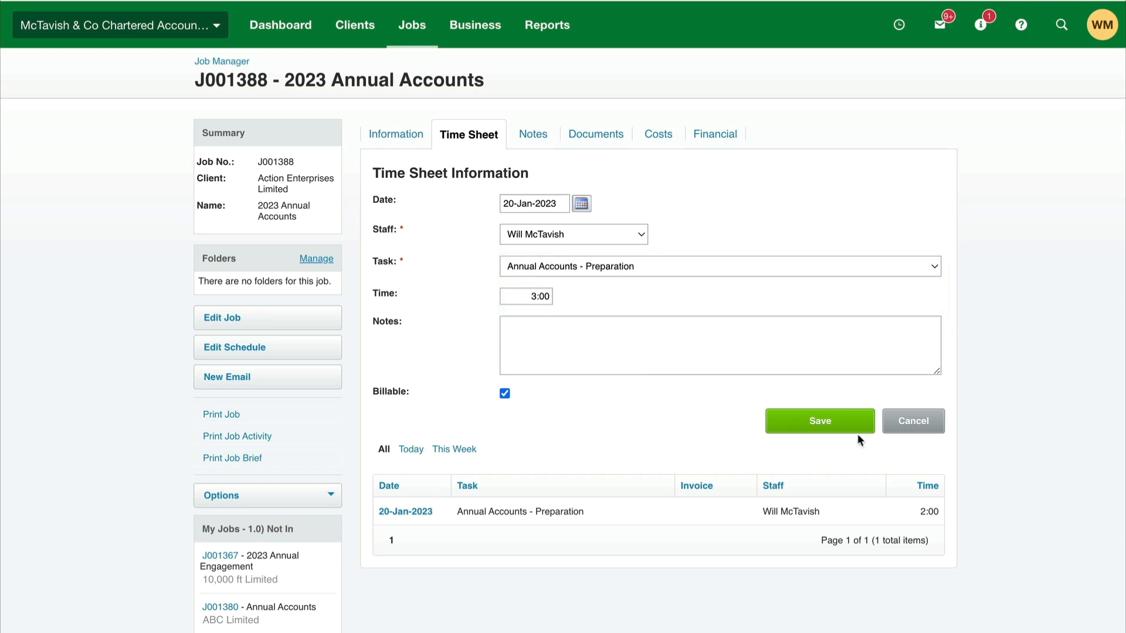
pyautogui.click(820, 423)
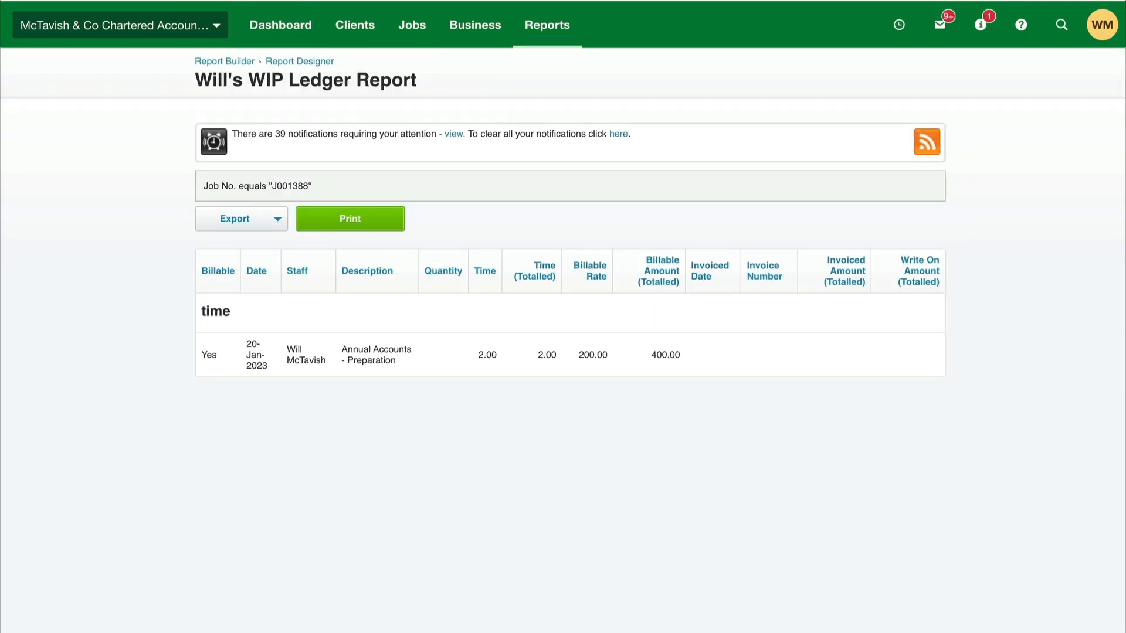
# - Refresh the WIP ledger report and check its total time and total billable amount
pyautogui.press('super+r')
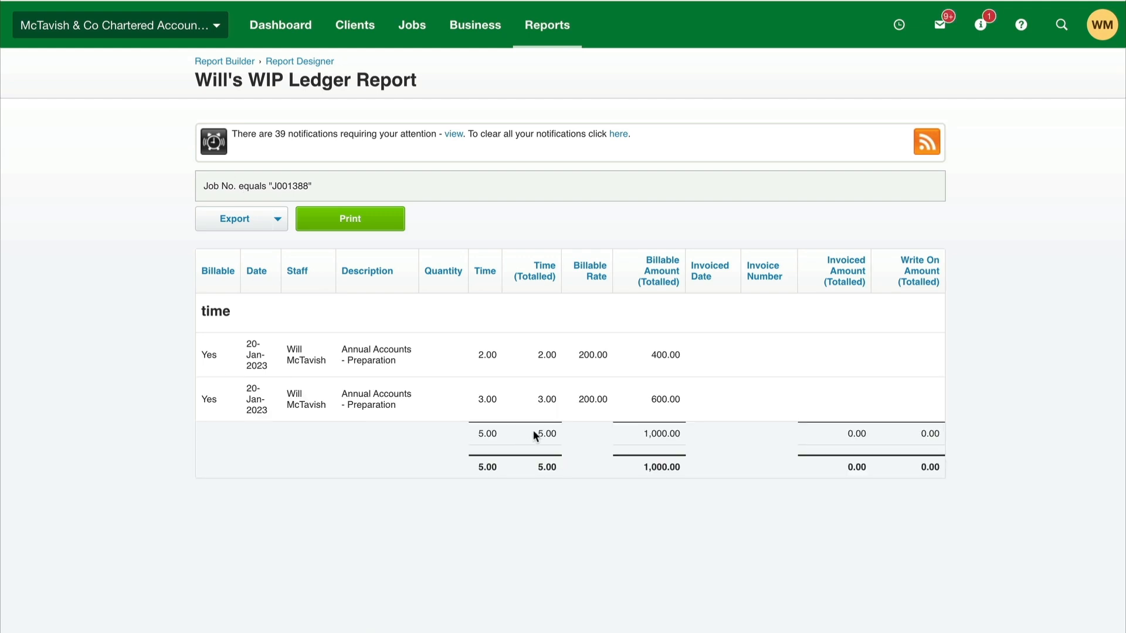
pyautogui.moveTo(533, 432); pyautogui.dragTo(557, 432)
pyautogui.click(652, 436)
# - Add a billable cost named Filing Fee to job J001388 with quantity 1, unit cost 0 and unit price 100
pyautogui.click(135, 0)
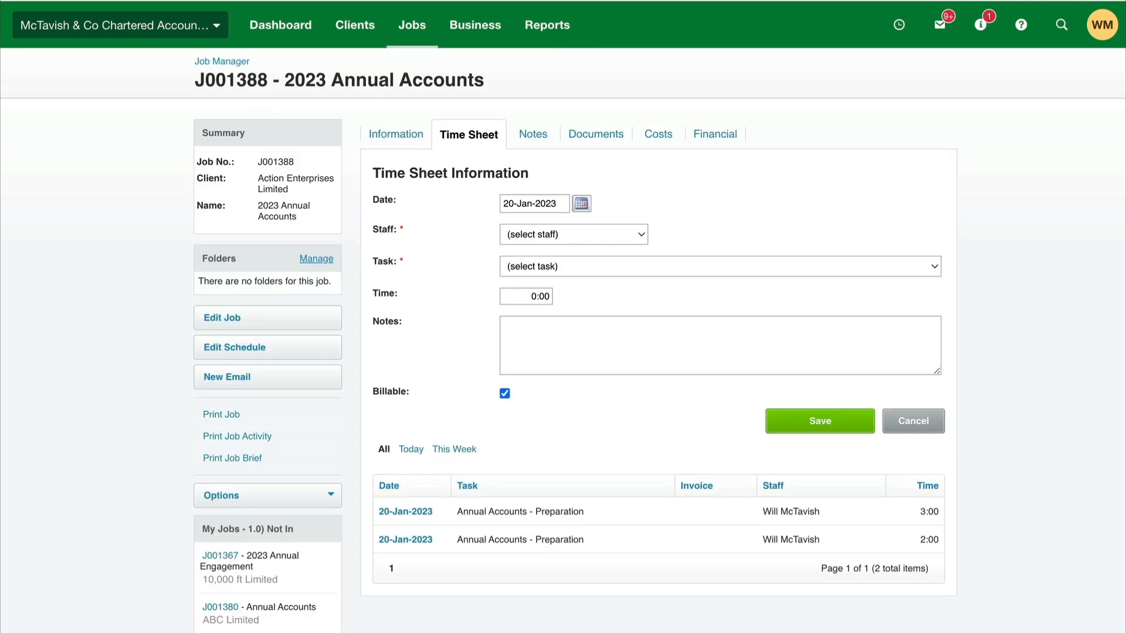
pyautogui.click(660, 135)
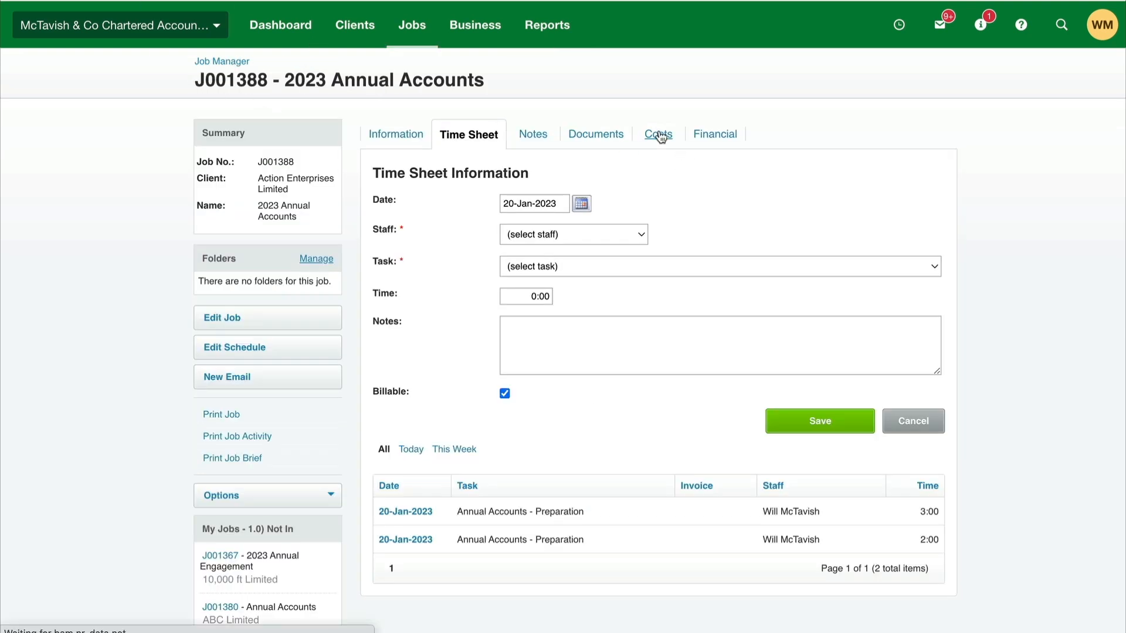
pyautogui.click(536, 280)
pyautogui.write('Fi')
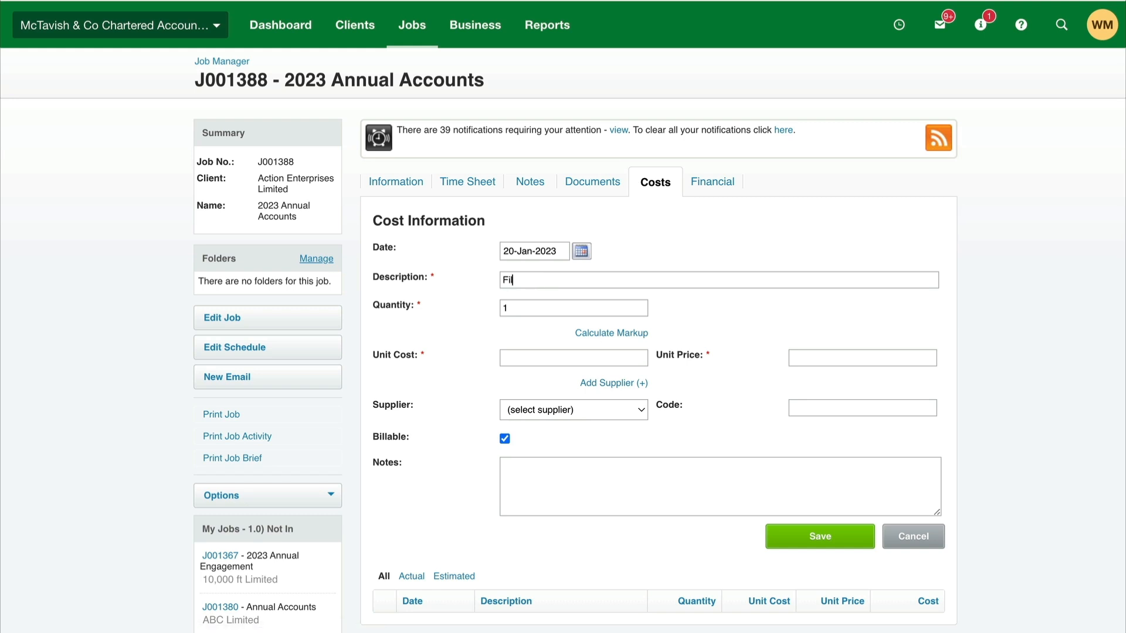
pyautogui.write('ling Fee')
pyautogui.write('0')
pyautogui.write('100')
pyautogui.click(815, 537)
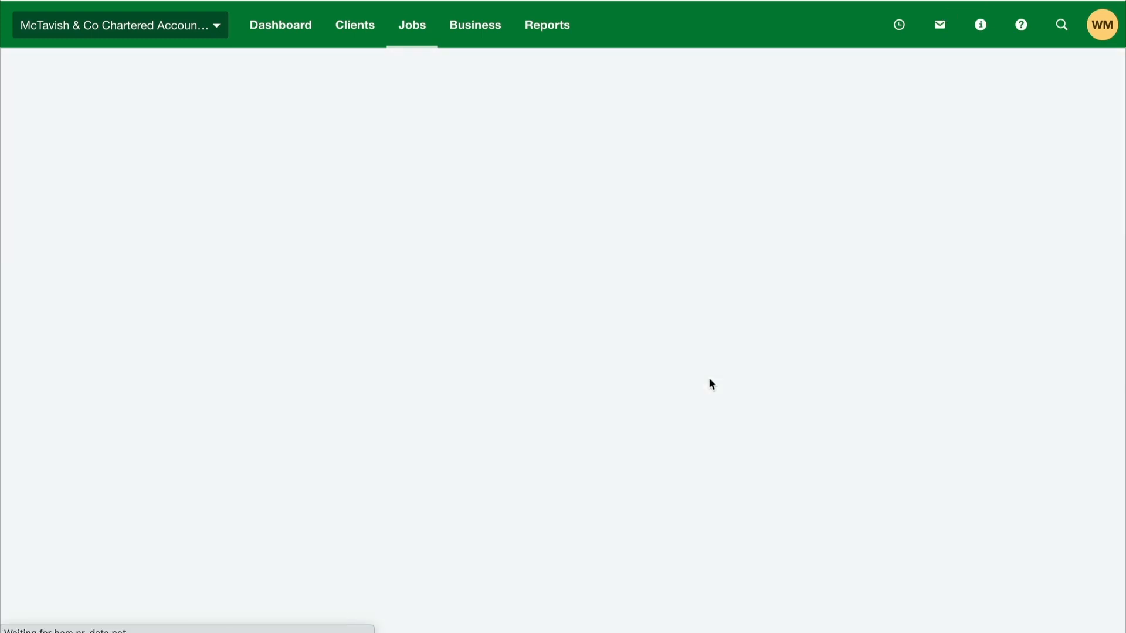
# - Check the job's saved cost and refresh the WIP ledger report to include it
pyautogui.scroll(-3, 708, 382)
pyautogui.scroll(1, 701, 271)
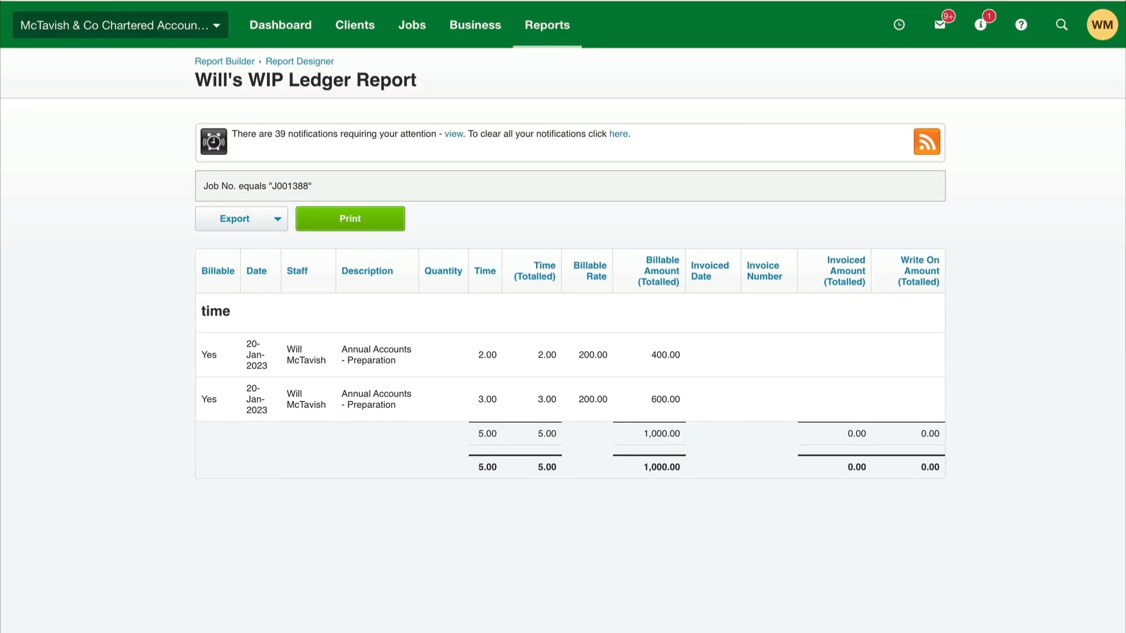
pyautogui.press('super+r')
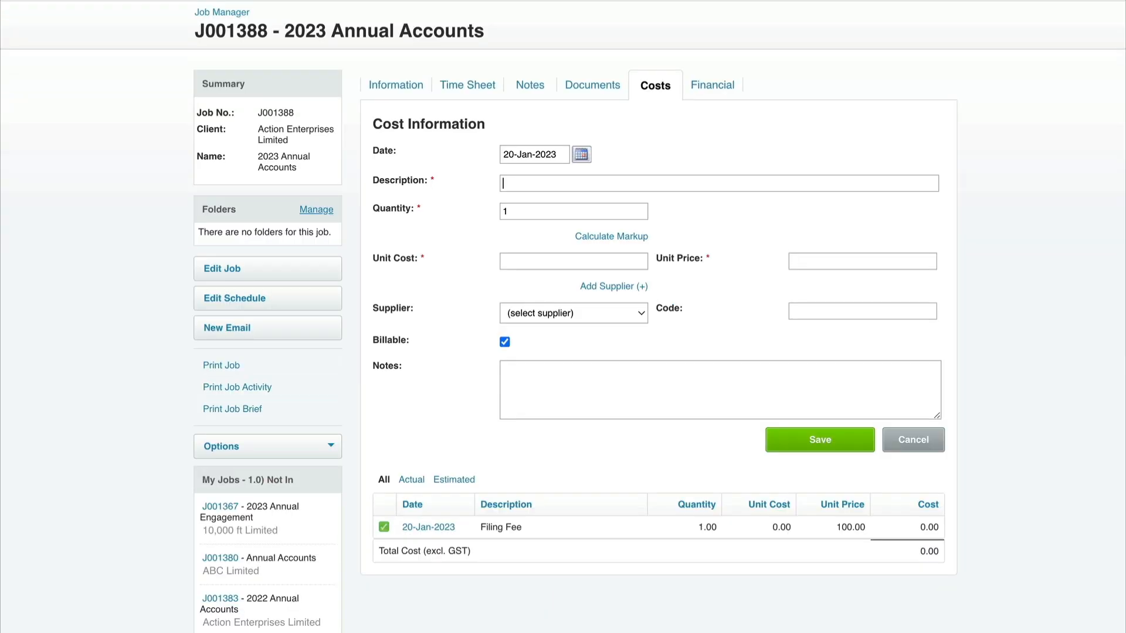
# - Create and approve a progress invoice on the job for a 1500 progress amount described as Annual Accounts Fee
pyautogui.click(713, 86)
pyautogui.scroll(-1, 443, 293)
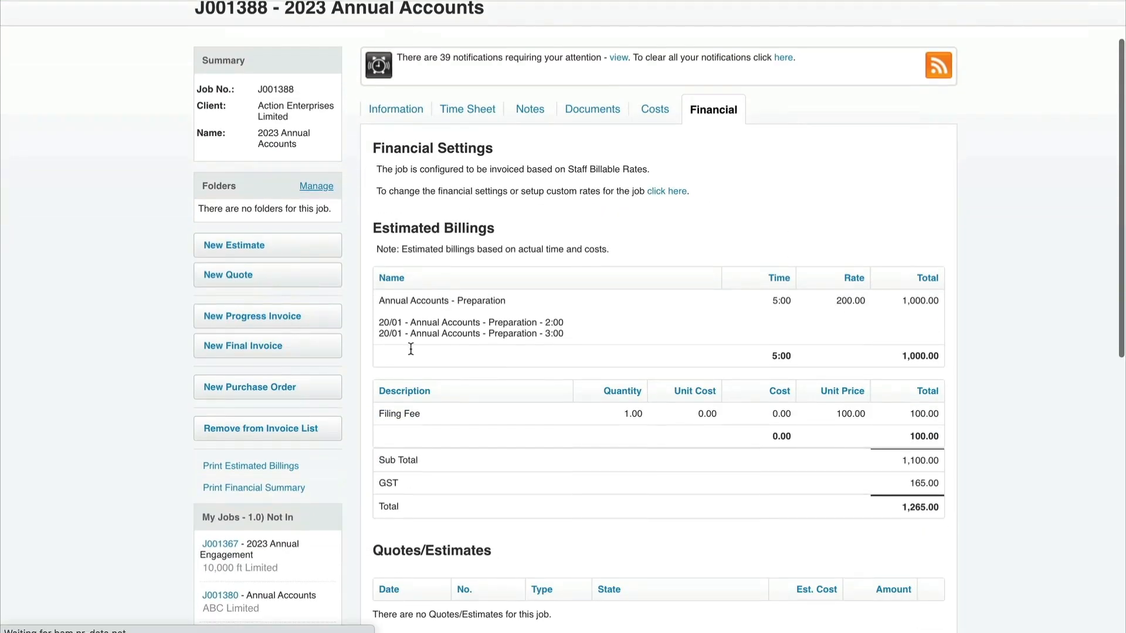
pyautogui.click(260, 322)
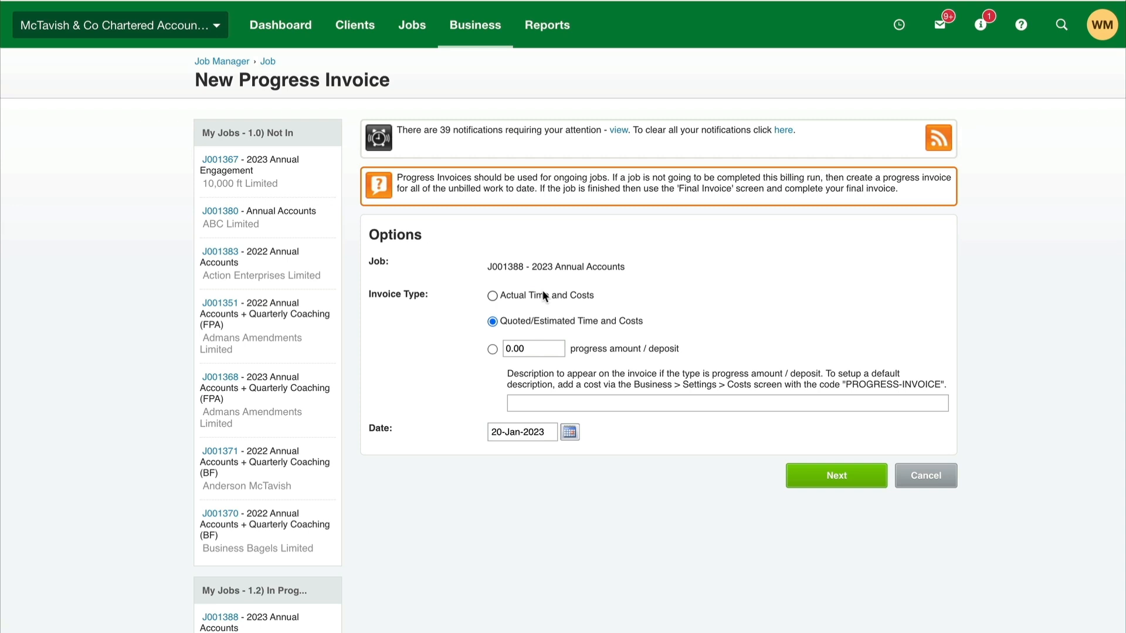
pyautogui.click(492, 350)
pyautogui.write('1500')
pyautogui.click(692, 405)
pyautogui.write('Annual Accounts Fee')
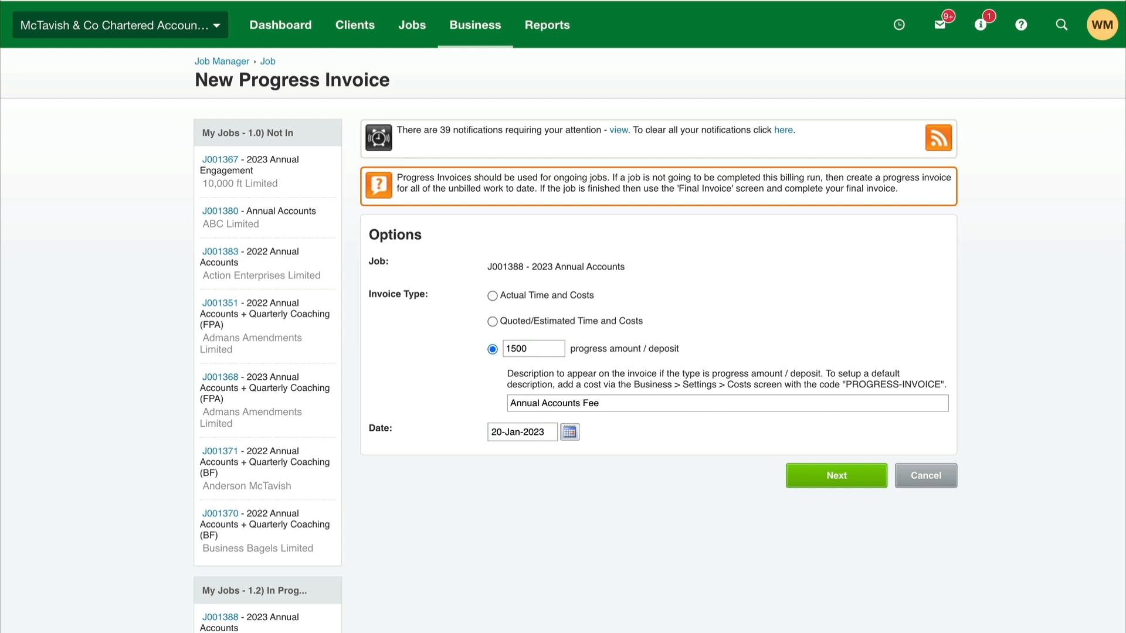
pyautogui.press('Return')
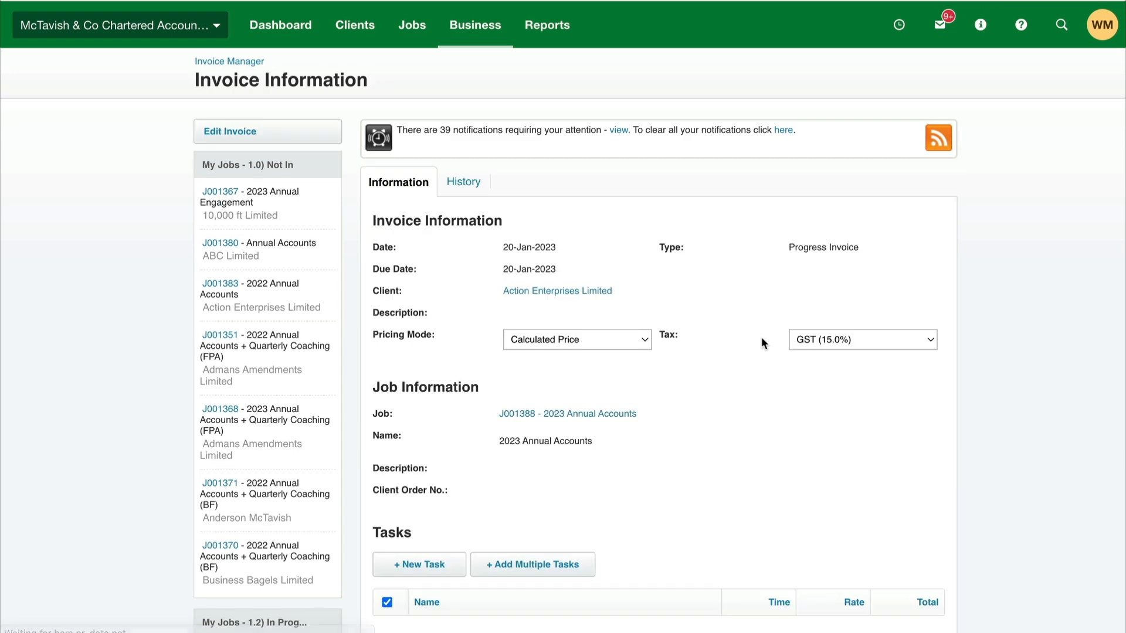
pyautogui.scroll(-5, 761, 337)
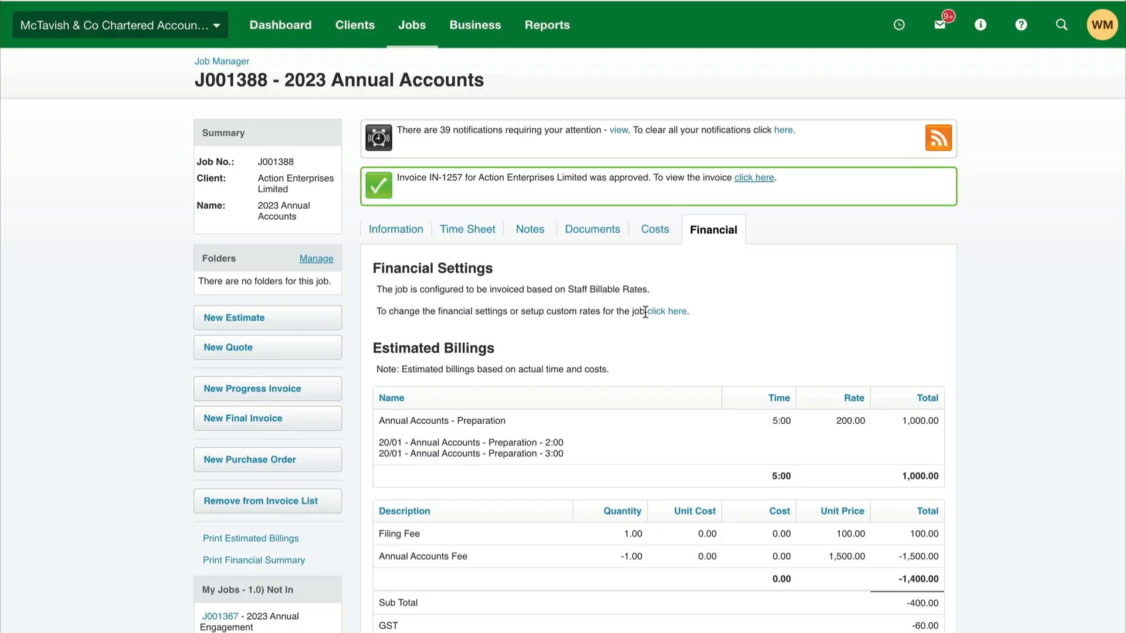
# - Review the job's estimated billings and the invoice's effect on the WIP ledger report
pyautogui.scroll(-1, 645, 312)
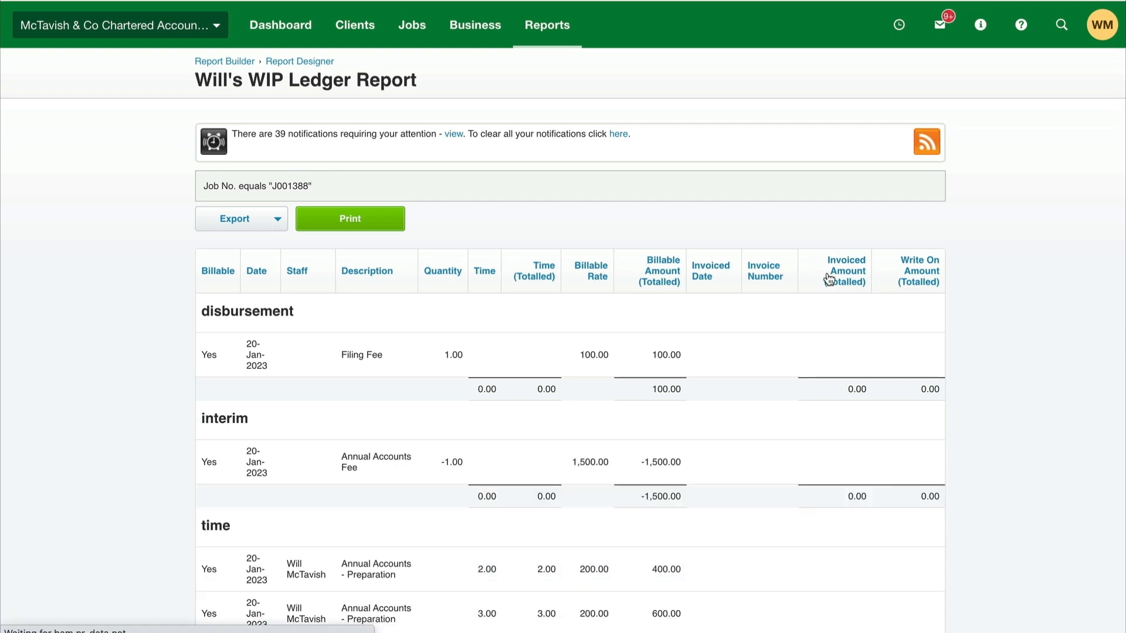
pyautogui.scroll(-1, 827, 276)
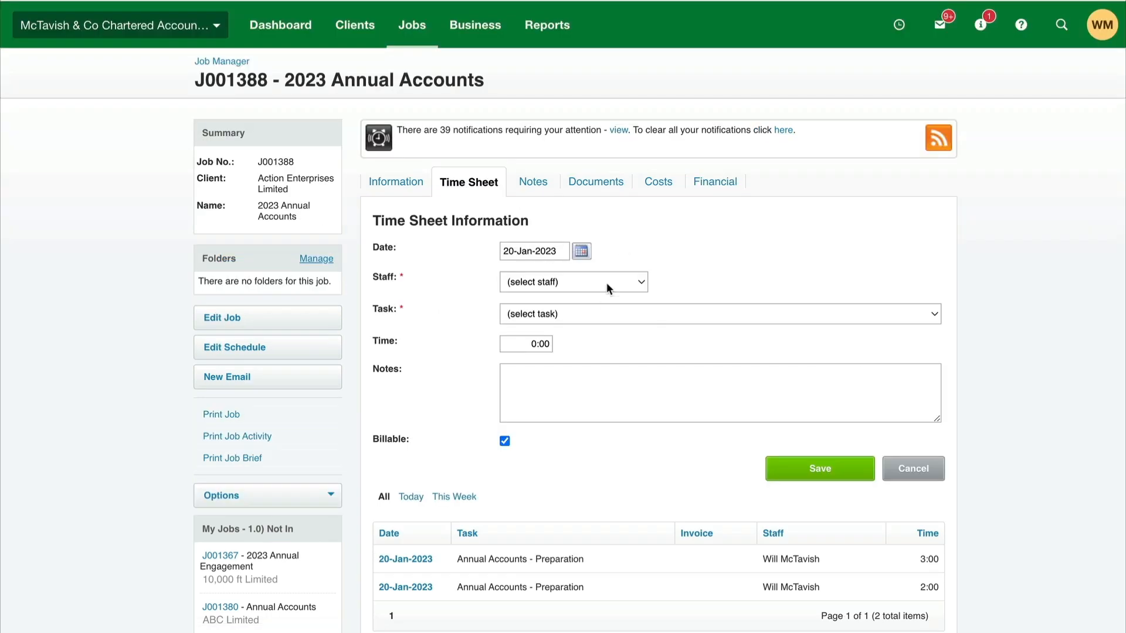
# - Record and save 3:00 of billable time dated 20-Jan-2023 on Annual Accounts - Finalisation for the same staff member as the existing entries
pyautogui.click(609, 278)
pyautogui.click(561, 414)
pyautogui.click(550, 315)
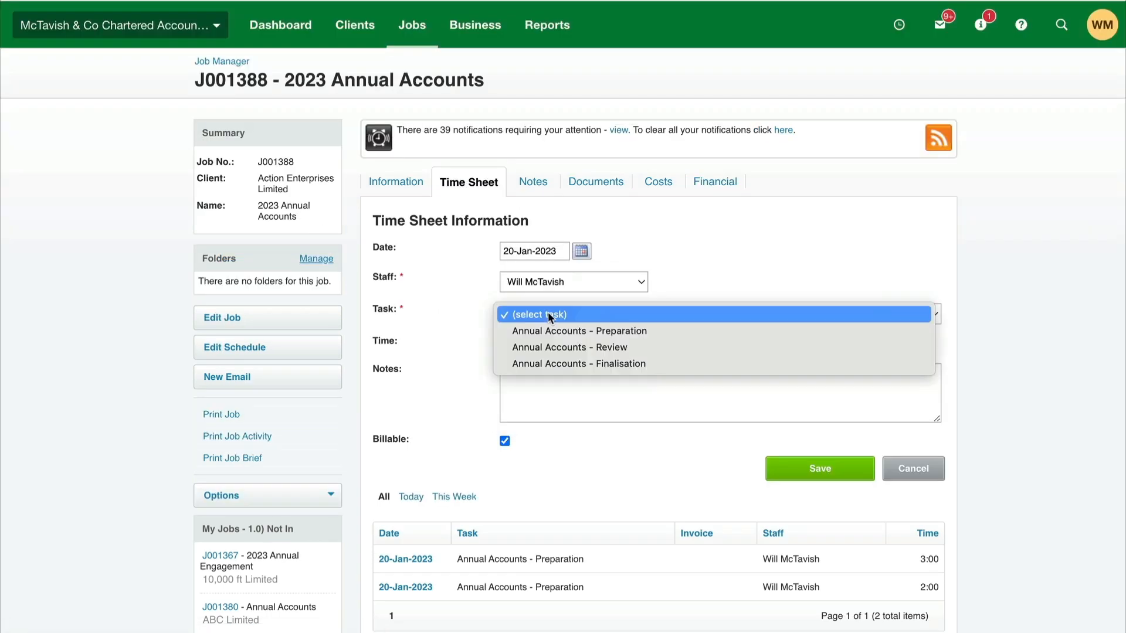
pyautogui.click(533, 362)
pyautogui.doubleClick(521, 344)
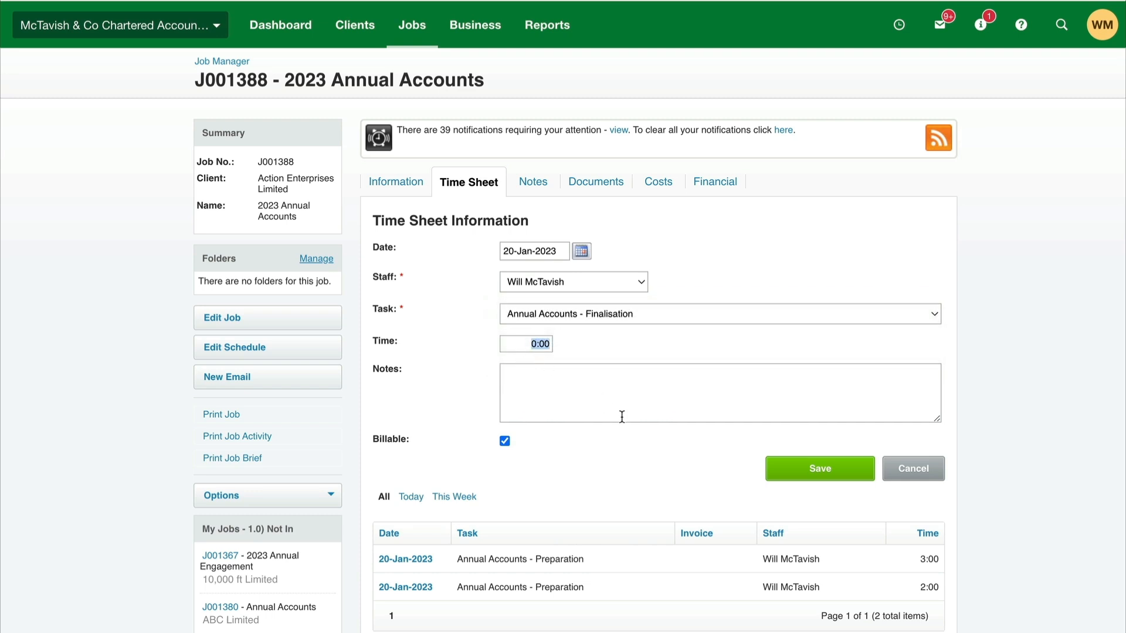
pyautogui.write('3')
pyautogui.click(658, 411)
pyautogui.click(824, 468)
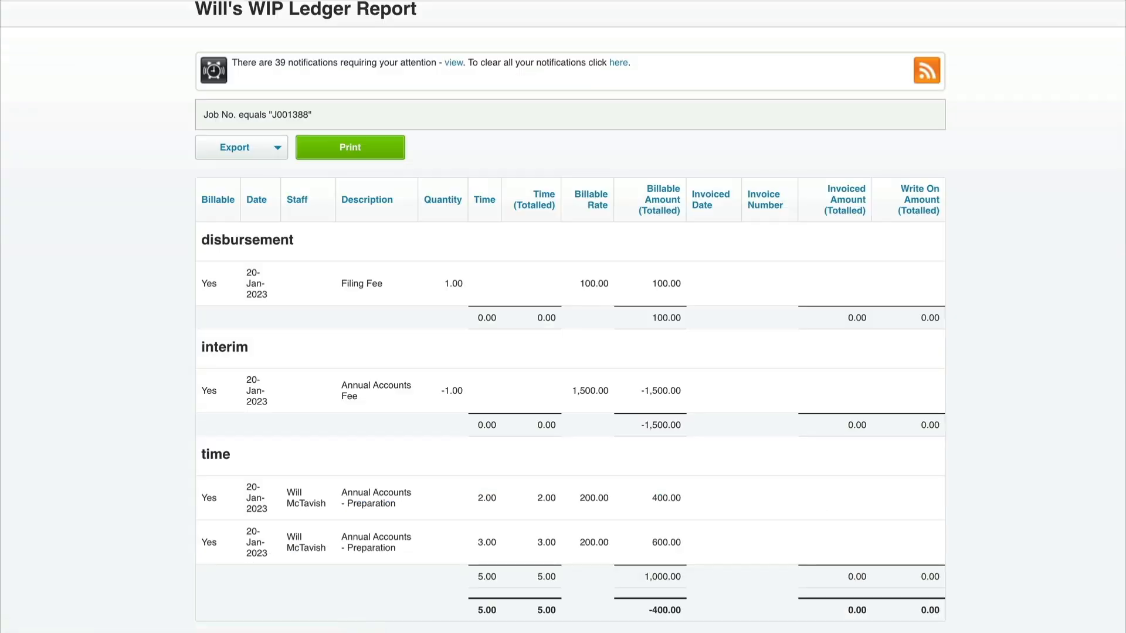
# - Refresh the WIP ledger report to include the new time entry and examine the interim invoice's billable amount against the total
pyautogui.press('super+r')
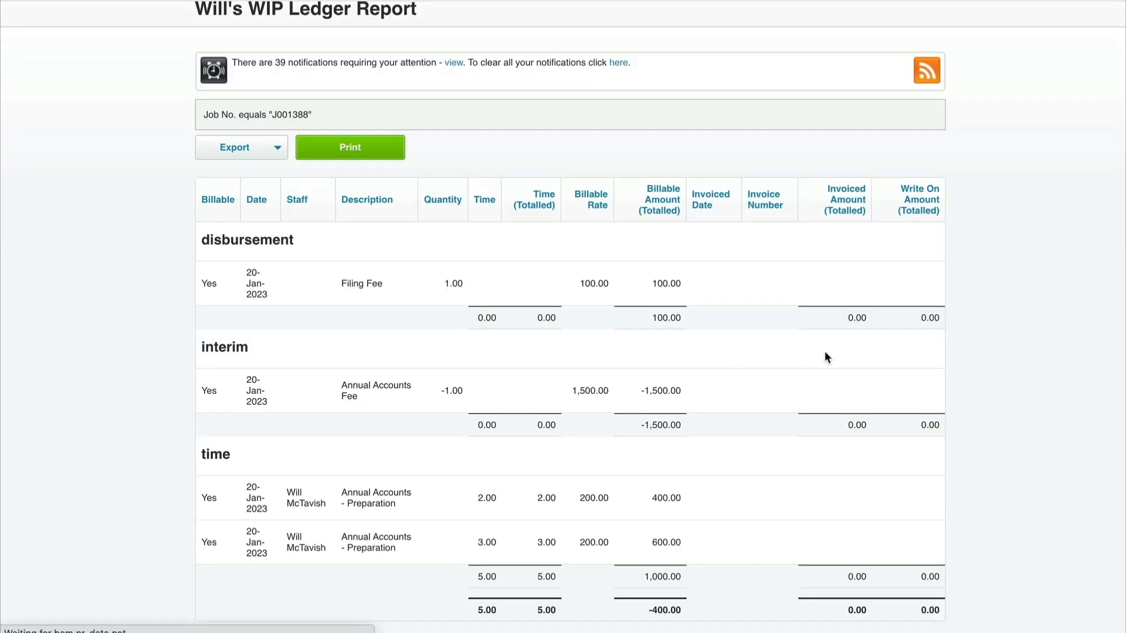
pyautogui.scroll(-1, 824, 352)
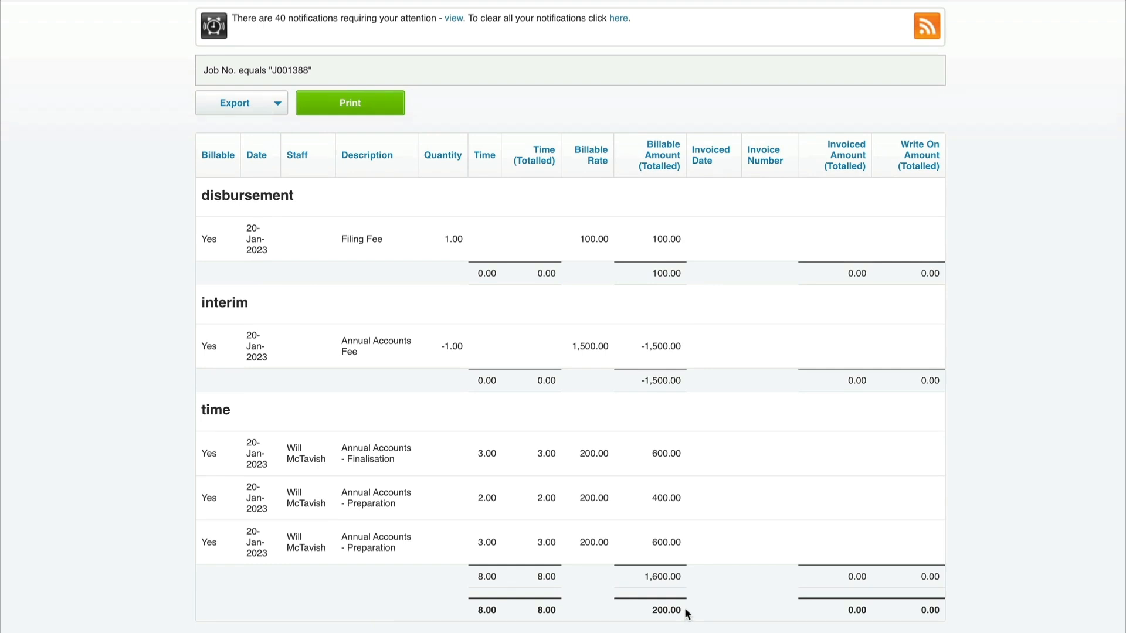
pyautogui.moveTo(683, 347); pyautogui.dragTo(640, 346)
pyautogui.click(696, 335)
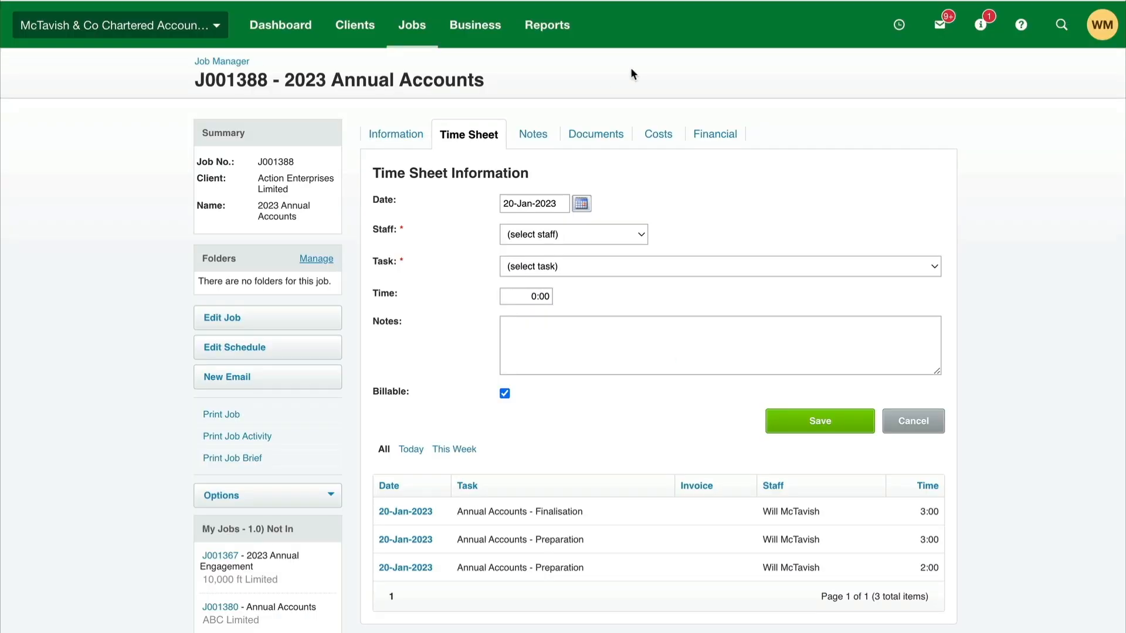
# - Remove job J001388 from the invoice list, writing off all its unbilled WIP entries, and refresh the WIP ledger report
pyautogui.click(710, 135)
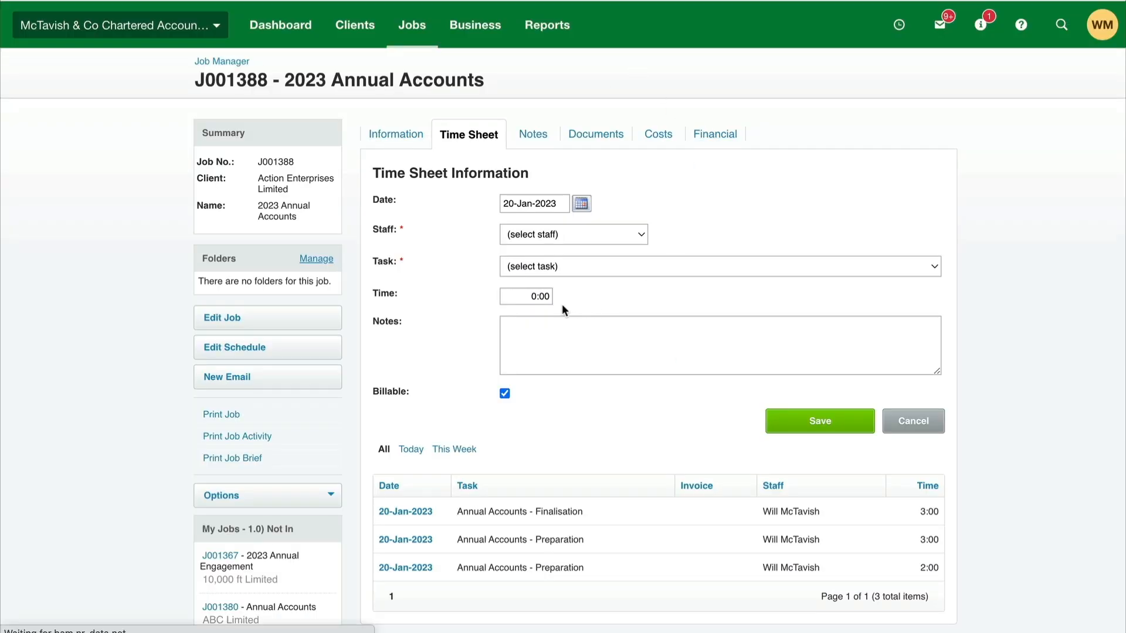
pyautogui.scroll(-2, 562, 304)
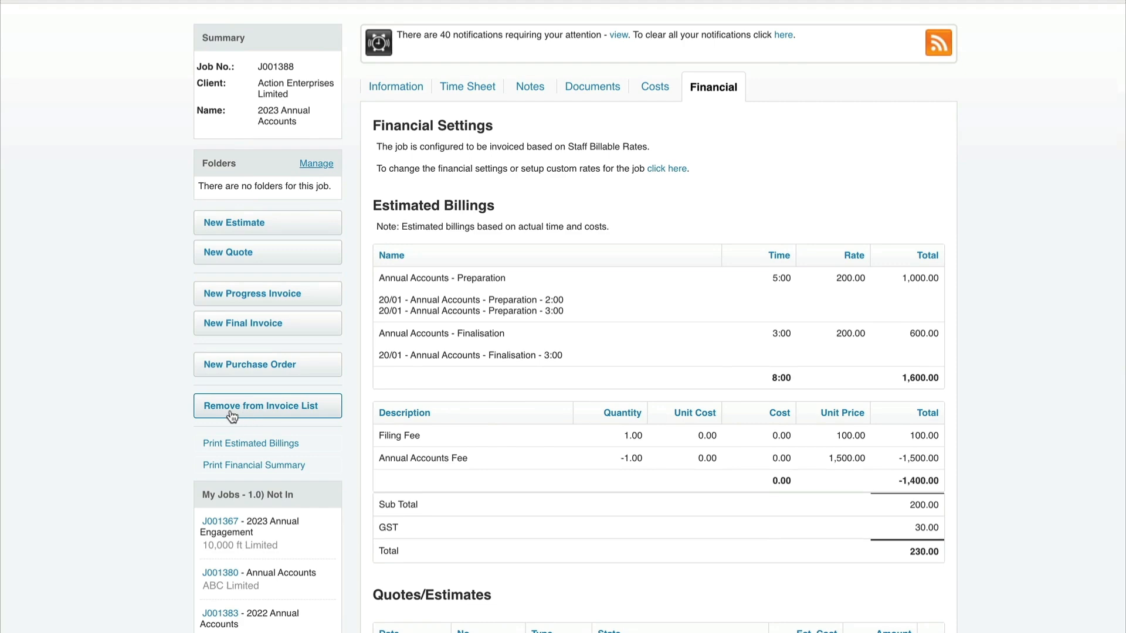
pyautogui.click(280, 412)
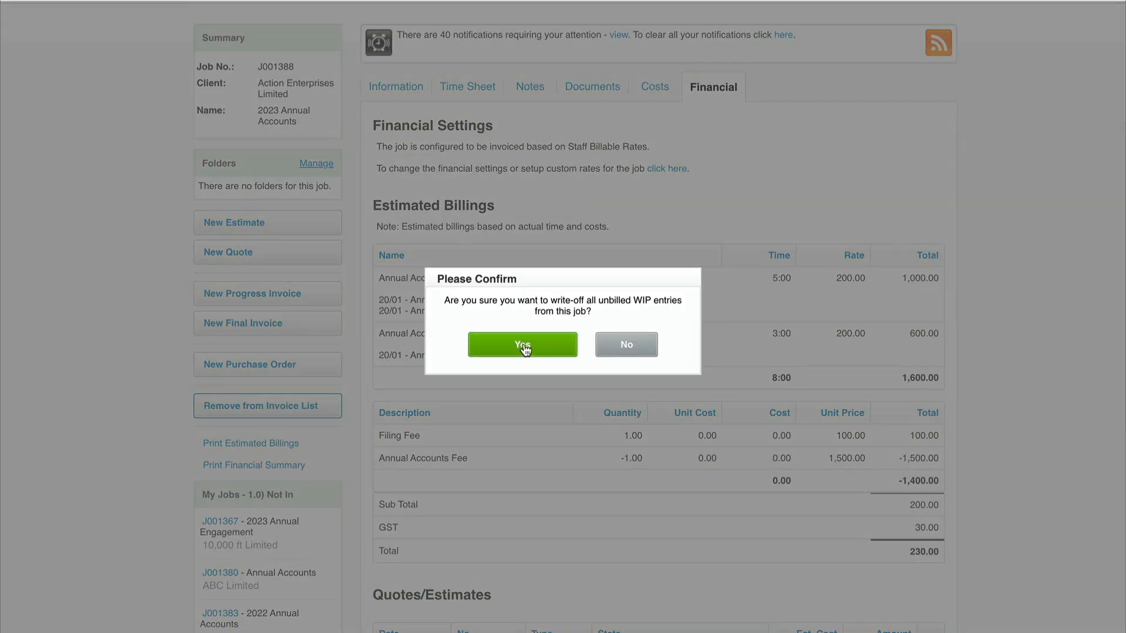
pyautogui.click(524, 348)
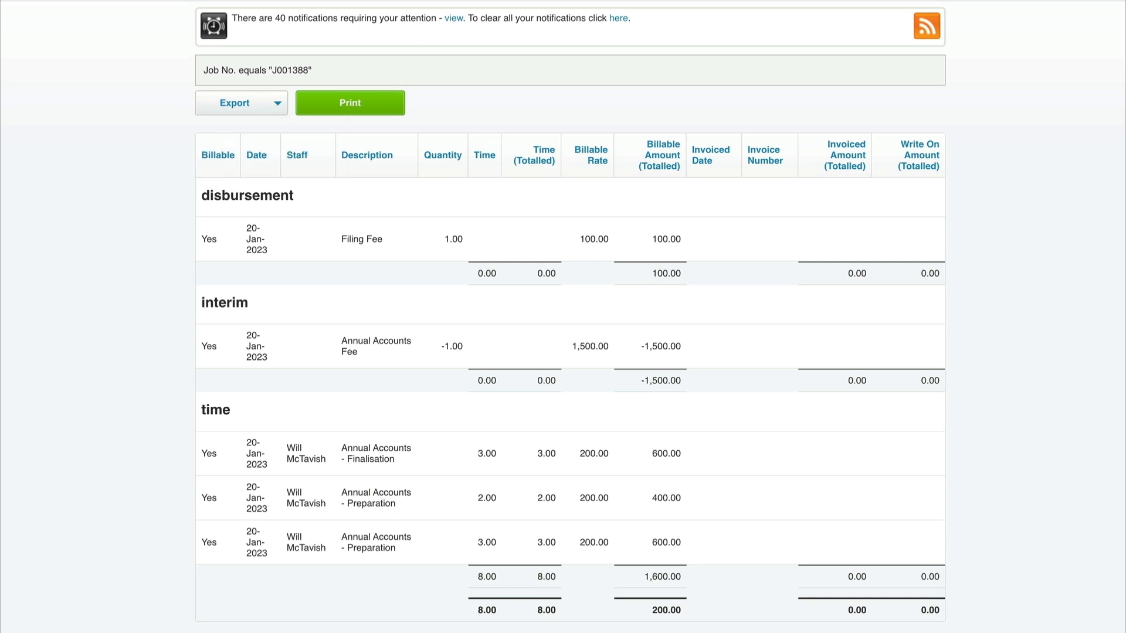
pyautogui.press('super+r')
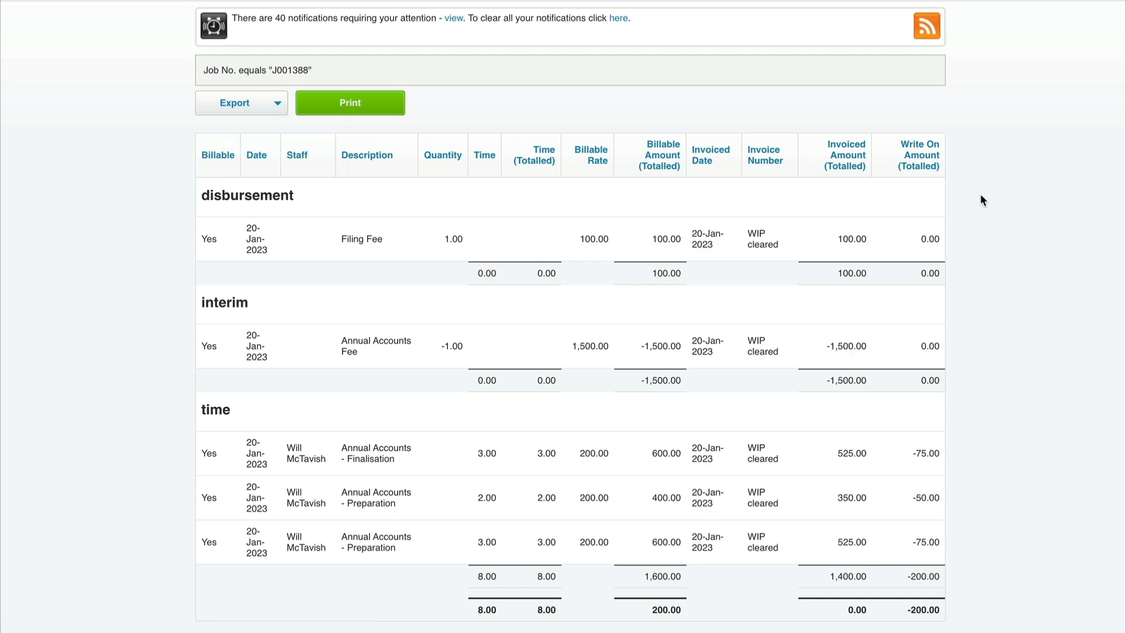